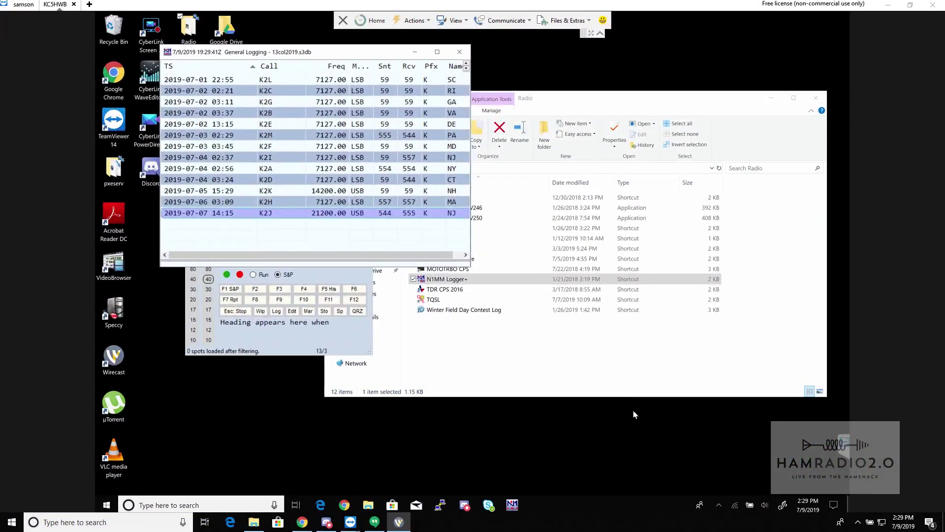
{"action": "left_click_drag", "start_coordinate": [279, 225], "coordinate": [268, 282]}
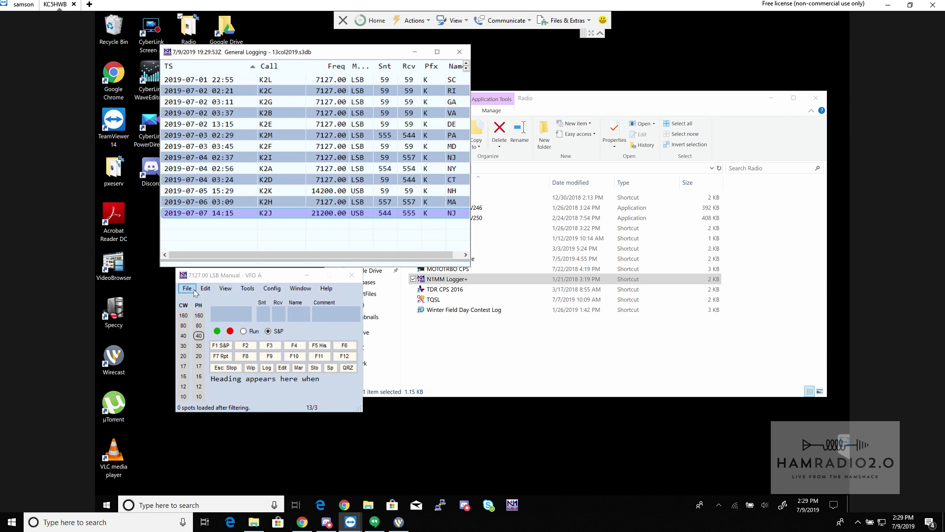
{"action": "left_click", "coordinate": [194, 294]}
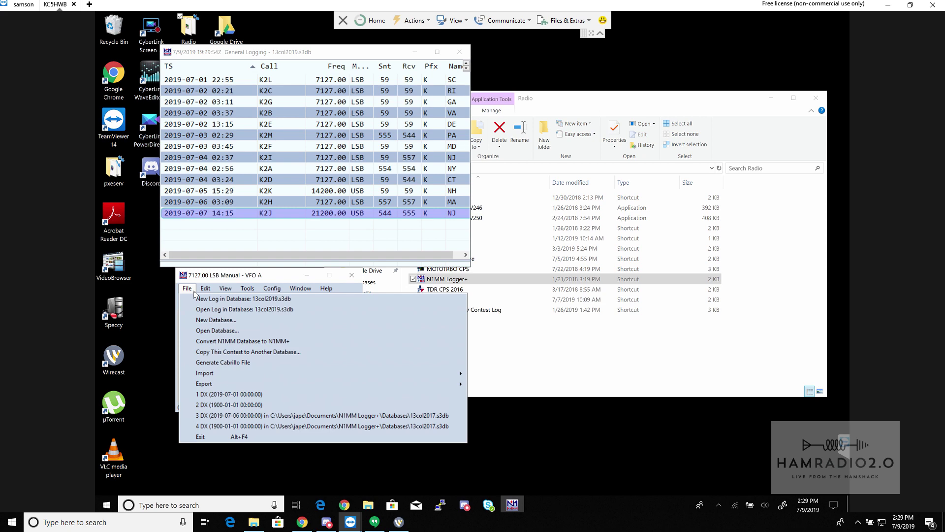
{"action": "left_click", "coordinate": [206, 332]}
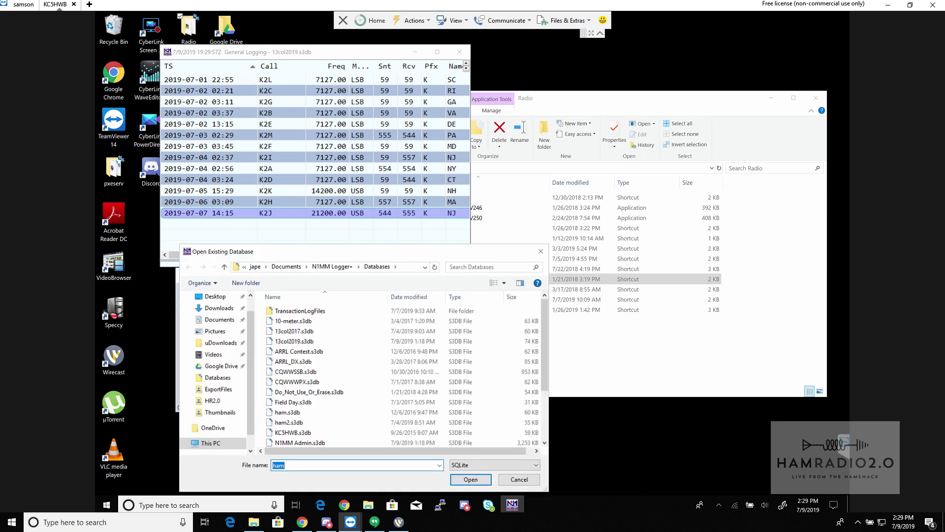
{"action": "left_click", "coordinate": [507, 480]}
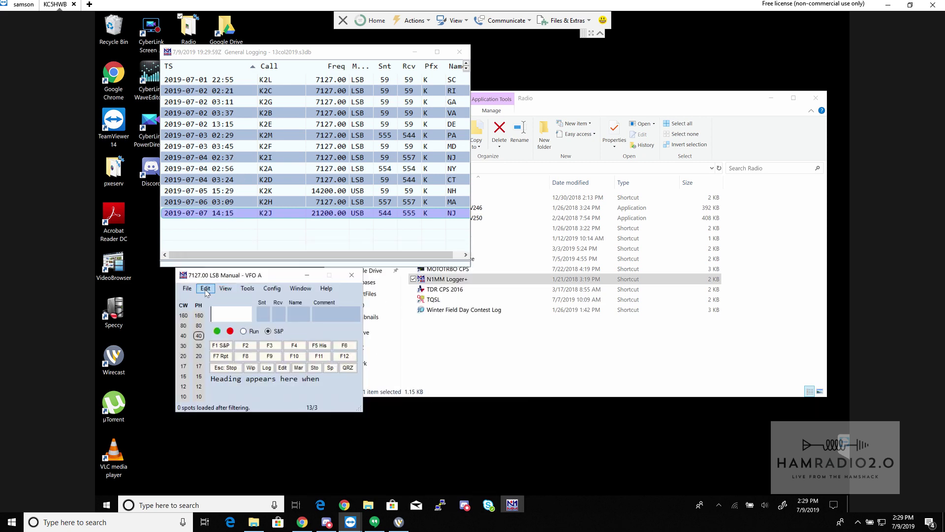
{"action": "left_click", "coordinate": [188, 289]}
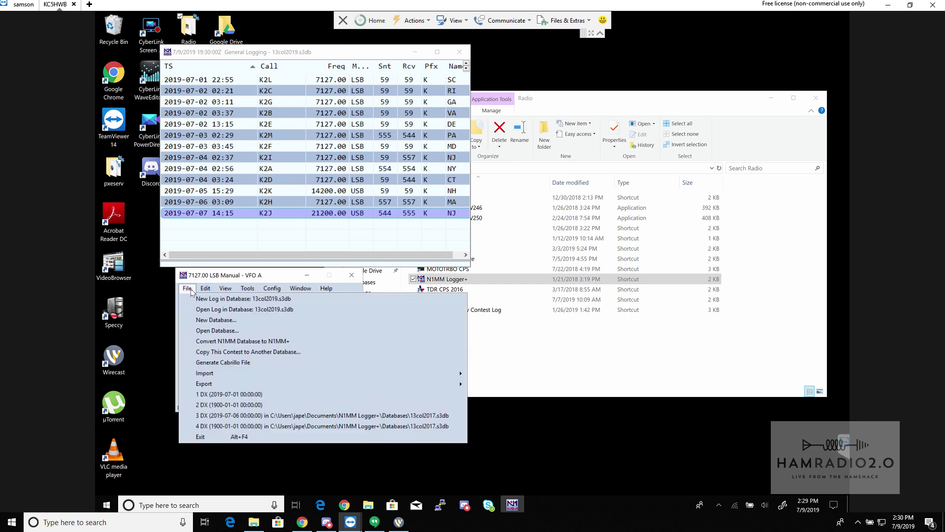
{"action": "left_click", "coordinate": [213, 312]}
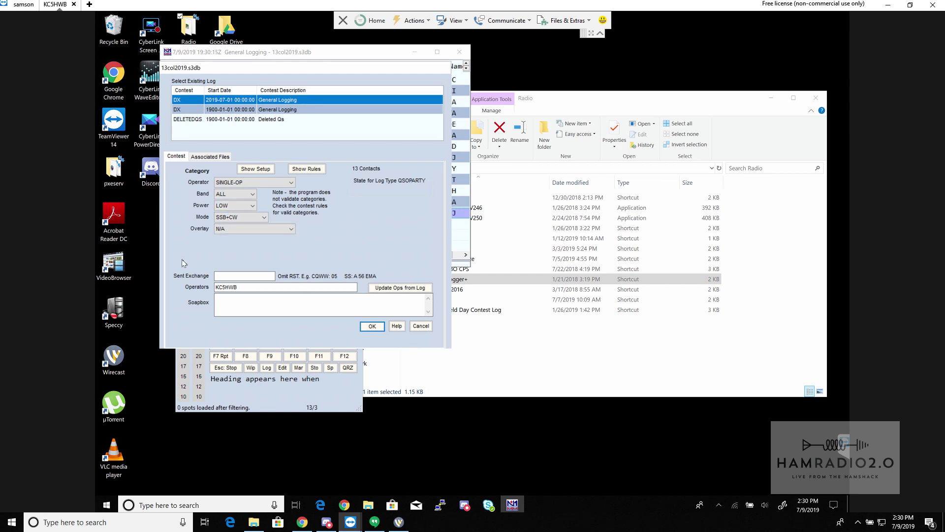
{"action": "double_click", "coordinate": [247, 289]}
{"action": "left_click", "coordinate": [420, 327]}
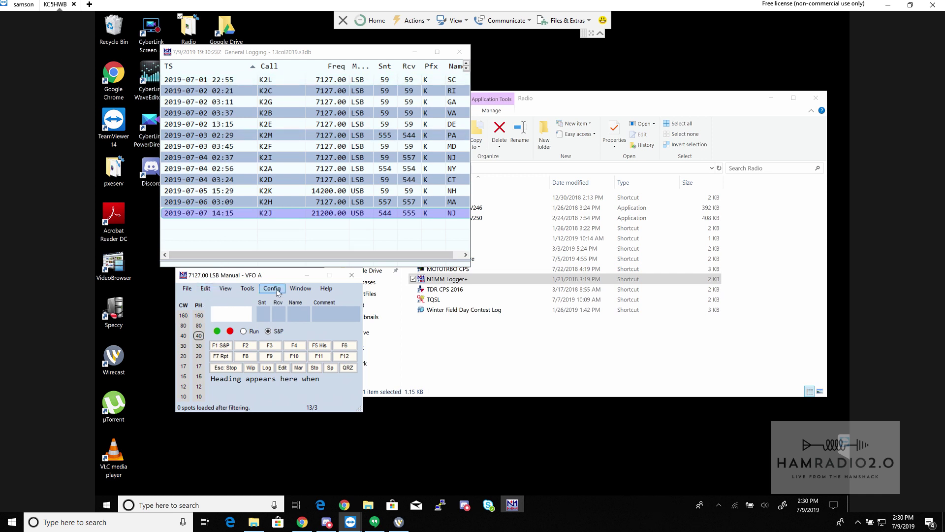
{"action": "left_click", "coordinate": [187, 288]}
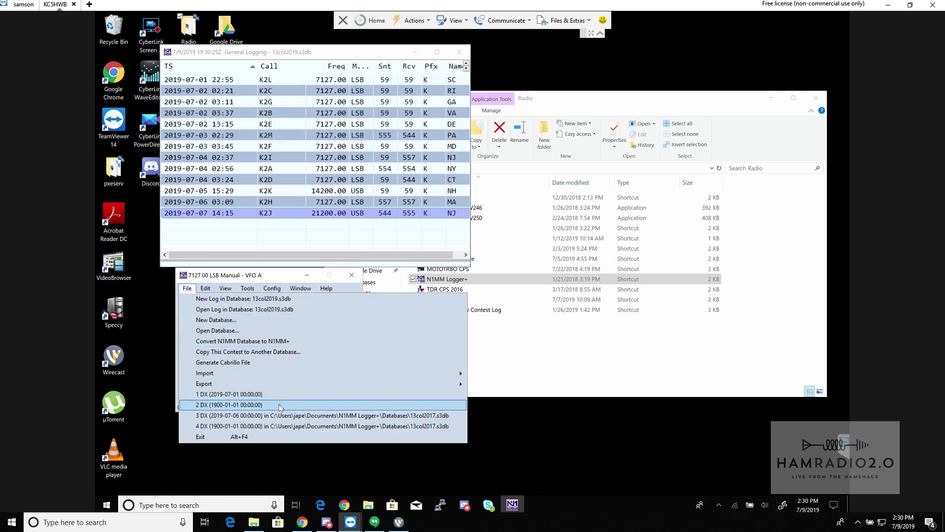
{"action": "mouse_move", "coordinate": [286, 387]}
{"action": "mouse_move", "coordinate": [525, 389]}
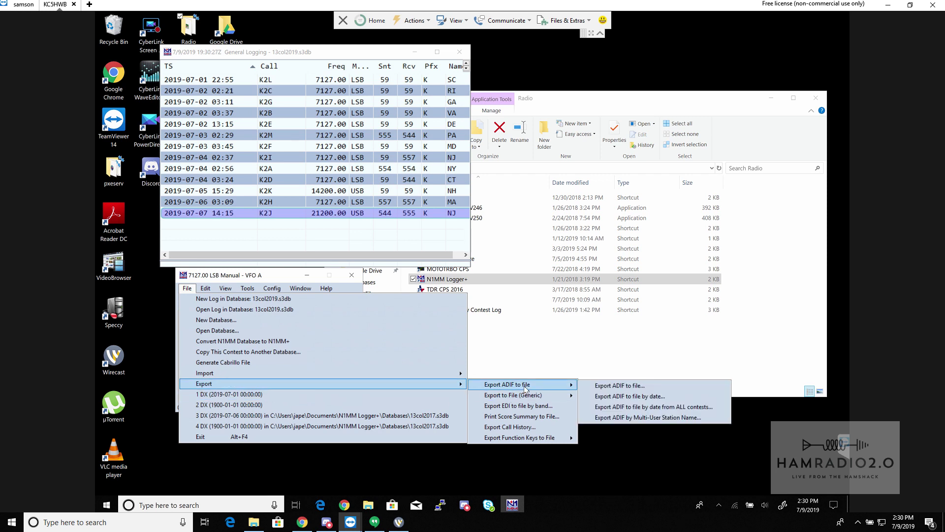
{"action": "left_click", "coordinate": [627, 387]}
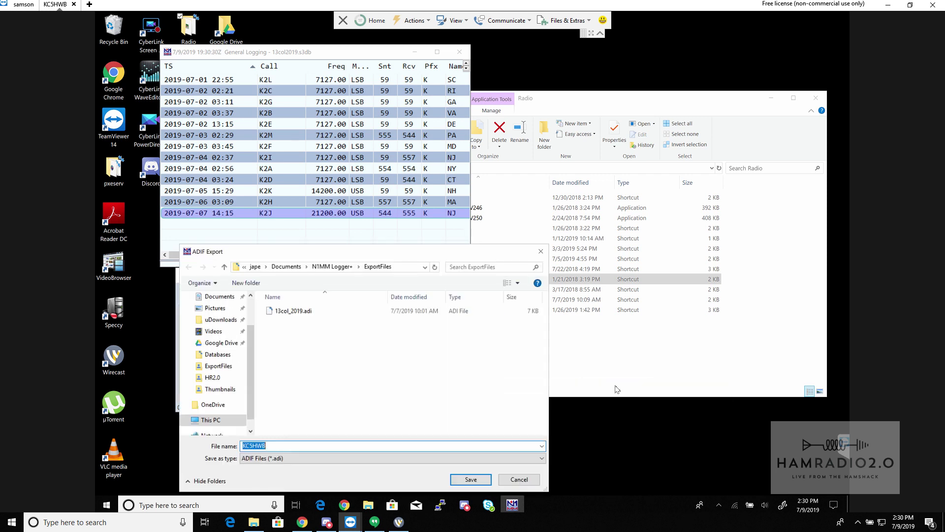
{"action": "left_click", "coordinate": [293, 311]}
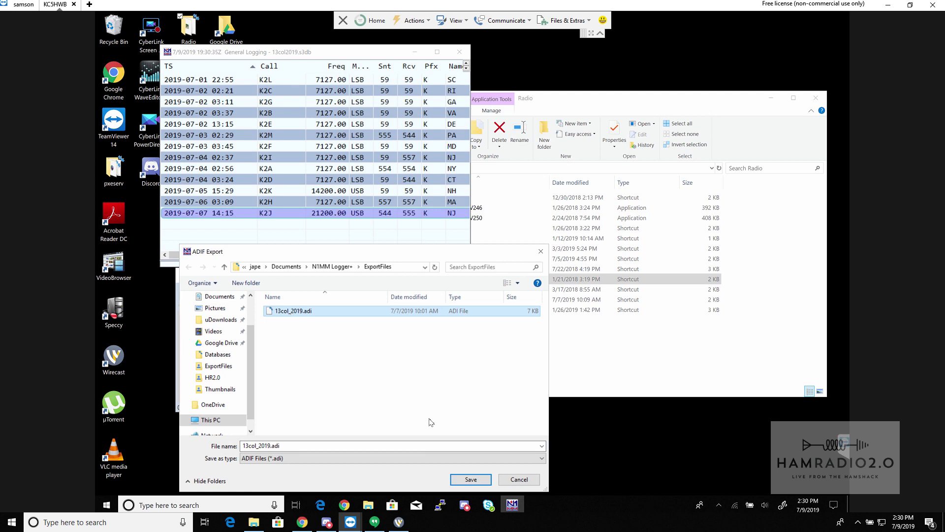
{"action": "left_click", "coordinate": [519, 479]}
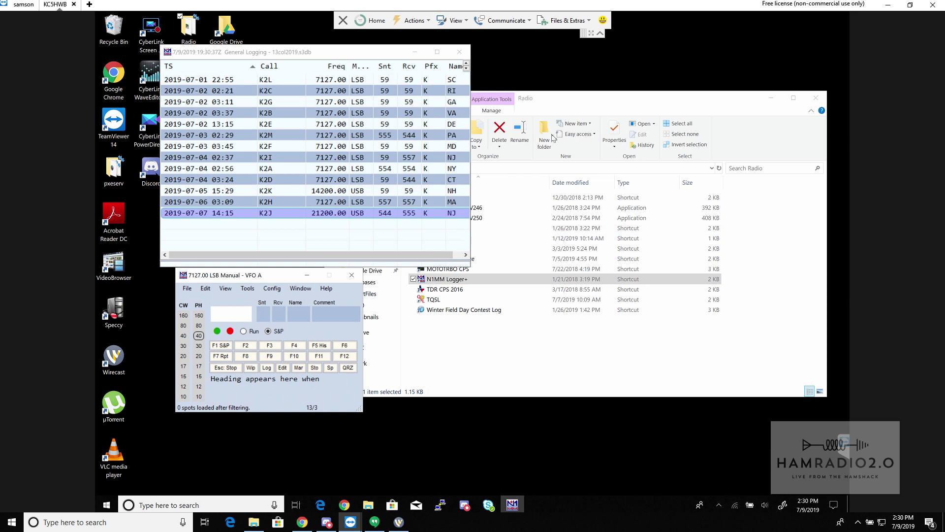
Bring the Radio folder window forward and launch the TQSL shortcut
{"action": "left_click", "coordinate": [624, 100]}
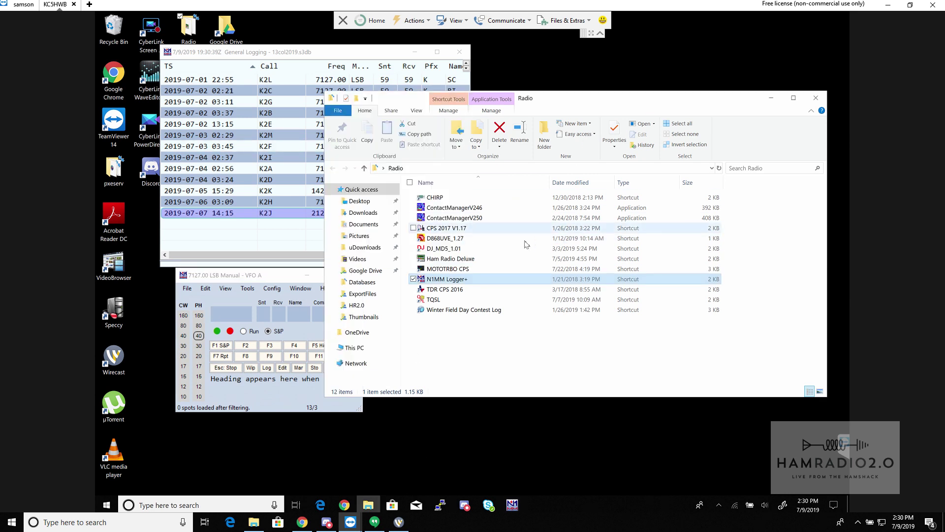
{"action": "left_click", "coordinate": [440, 301]}
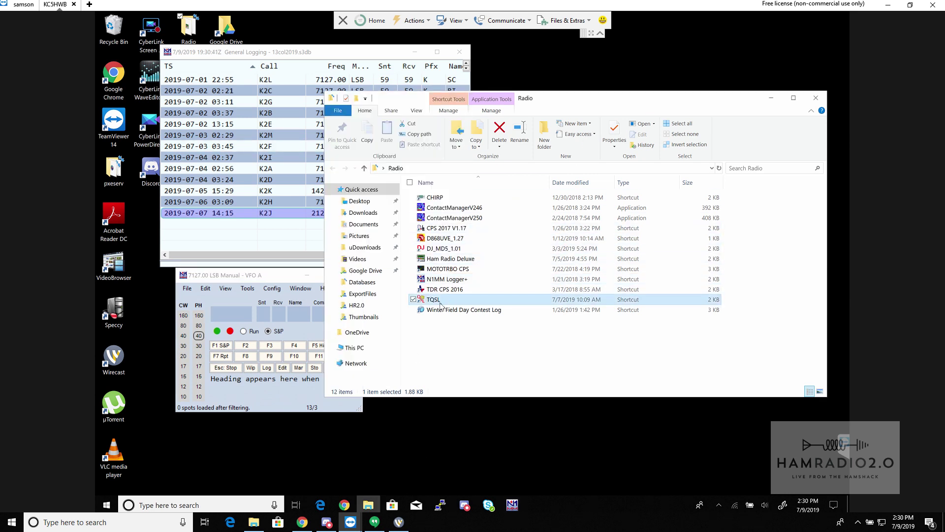
{"action": "double_click", "coordinate": [440, 301]}
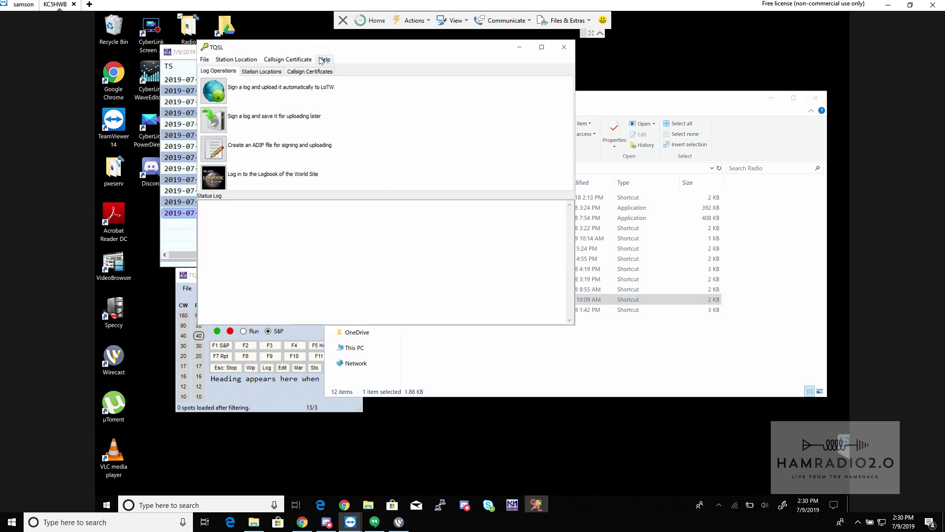
Shift the TQSL window slightly right and open the Callsign Certificate menu
{"action": "left_click_drag", "start_coordinate": [325, 50], "coordinate": [354, 52]}
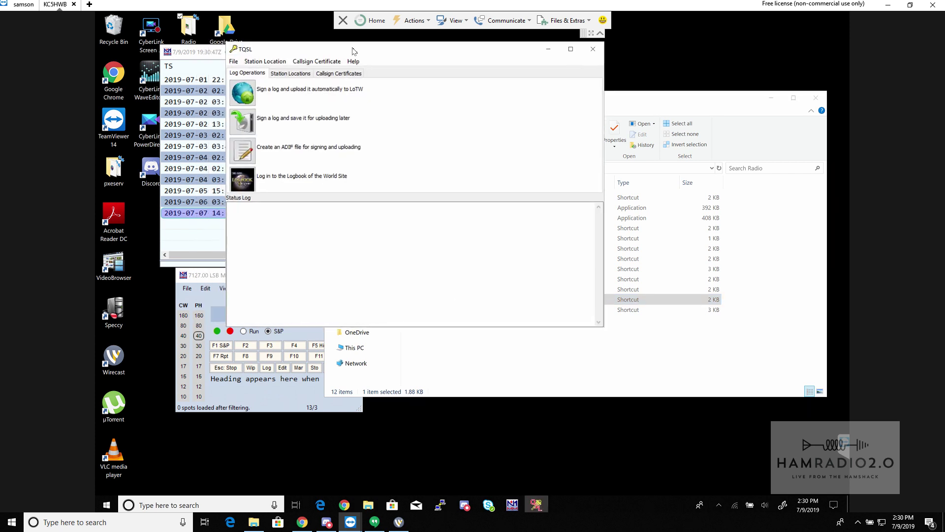
{"action": "left_click", "coordinate": [315, 62]}
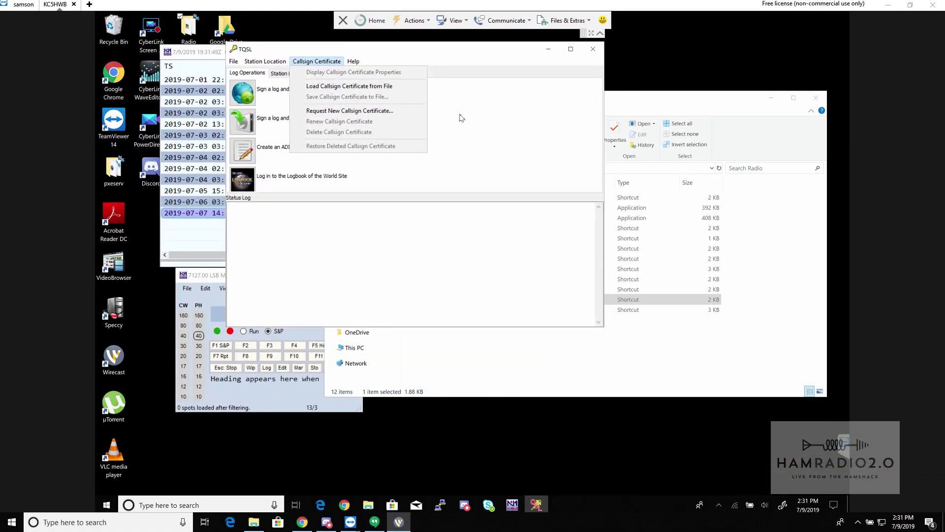
Close the certificate menu, then maximize, restore and reposition the TQSL window lower right
{"action": "left_click", "coordinate": [417, 49]}
{"action": "double_click", "coordinate": [416, 50]}
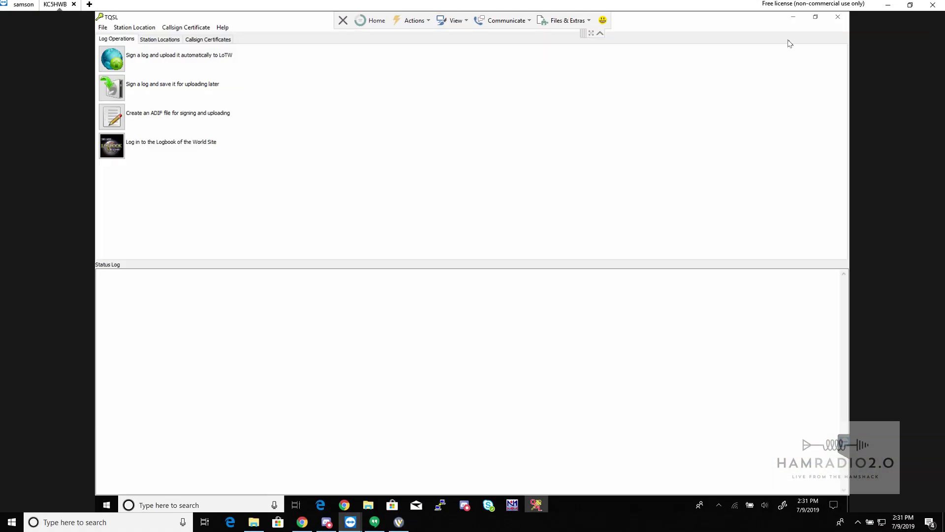
{"action": "left_click", "coordinate": [815, 17]}
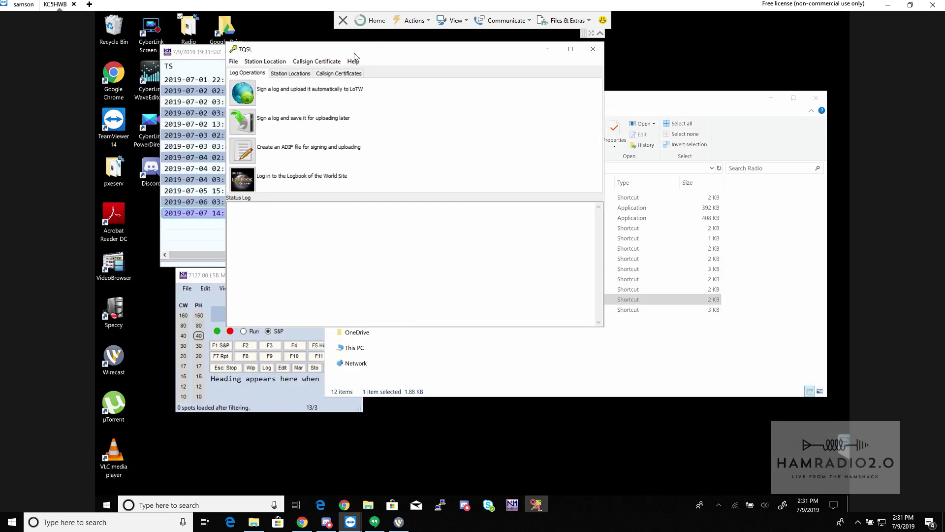
{"action": "left_click_drag", "start_coordinate": [379, 51], "coordinate": [452, 74]}
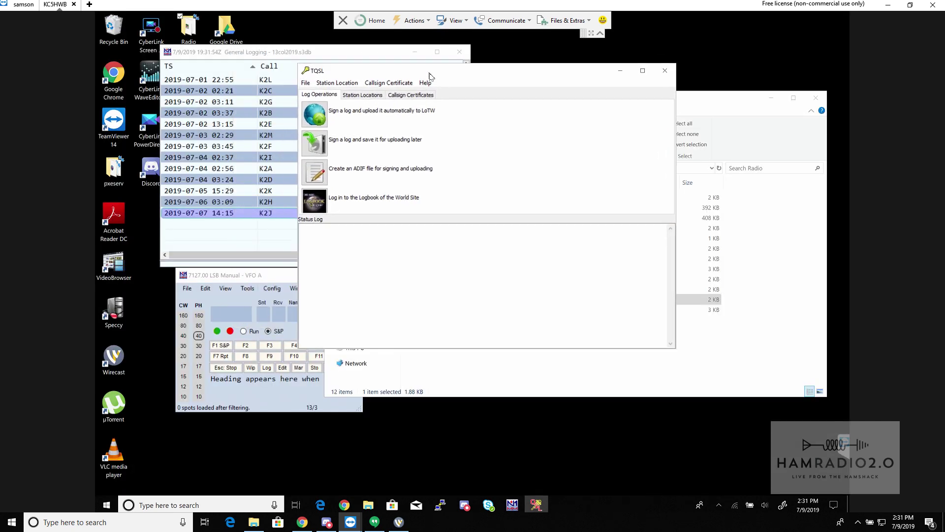
Start a new callsign certificate request, then cancel it without entering anything
{"action": "left_click", "coordinate": [402, 85]}
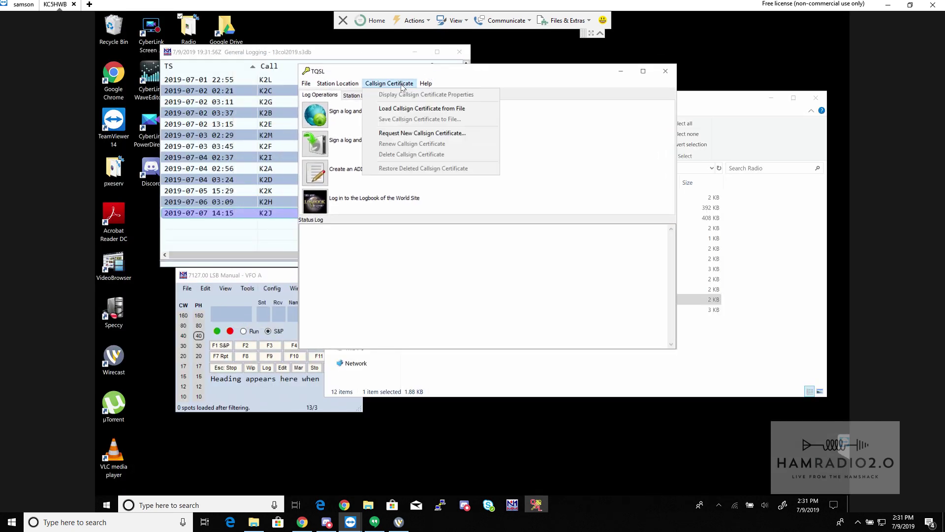
{"action": "left_click", "coordinate": [407, 133]}
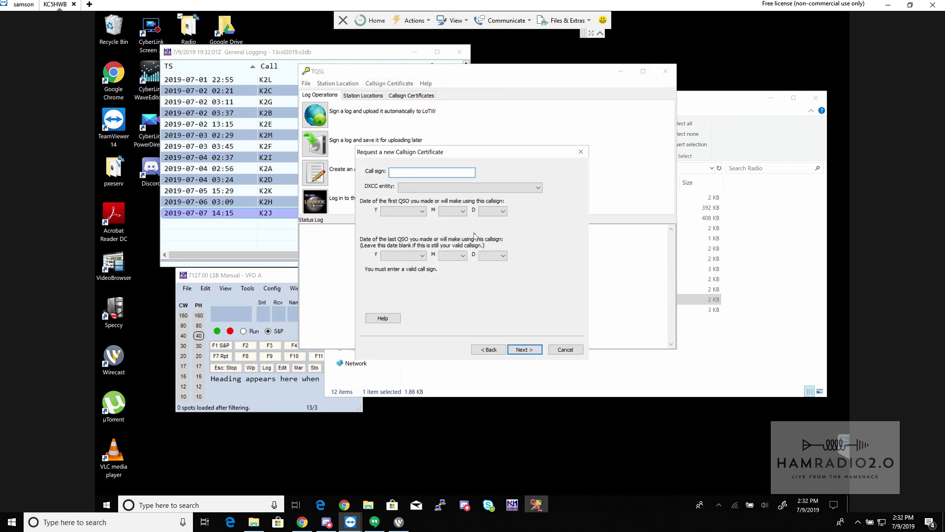
{"action": "left_click", "coordinate": [565, 350]}
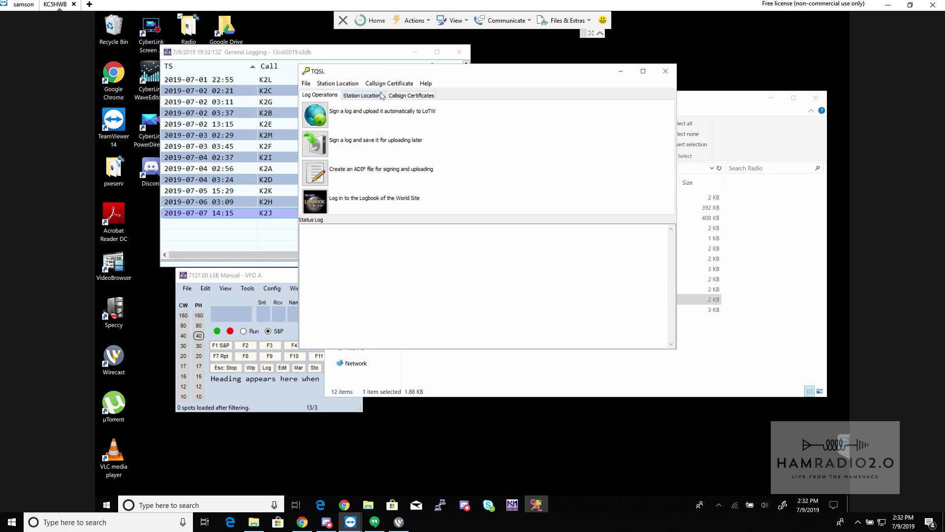
{"action": "left_click", "coordinate": [403, 95]}
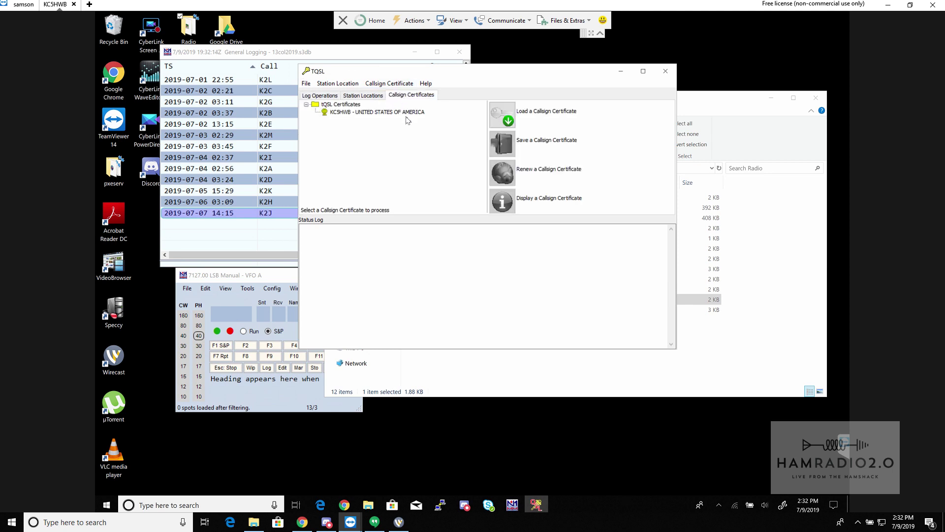
{"action": "left_click", "coordinate": [377, 112]}
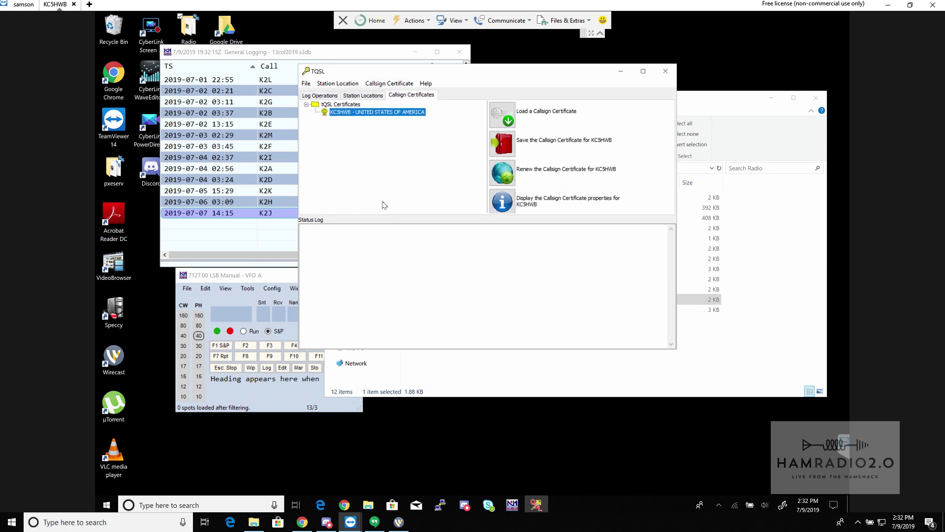
{"action": "left_click", "coordinate": [388, 84]}
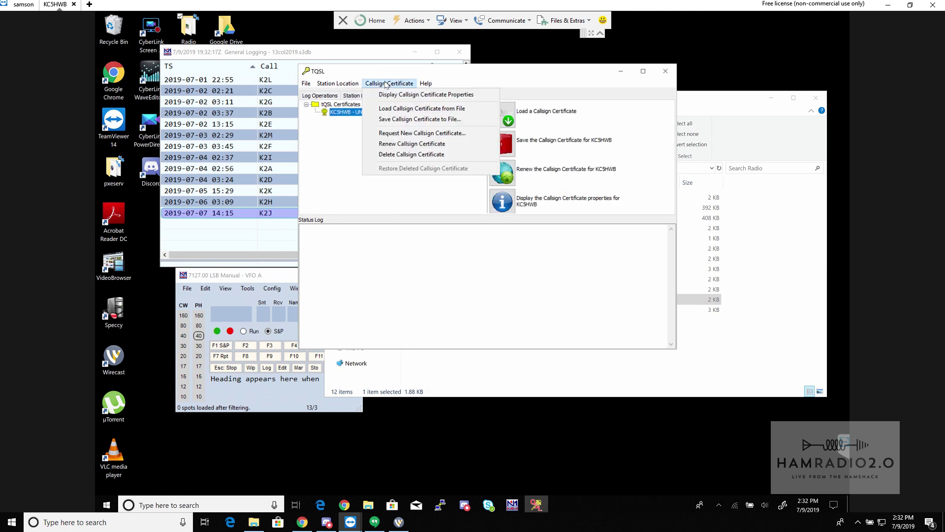
{"action": "left_click", "coordinate": [402, 113]}
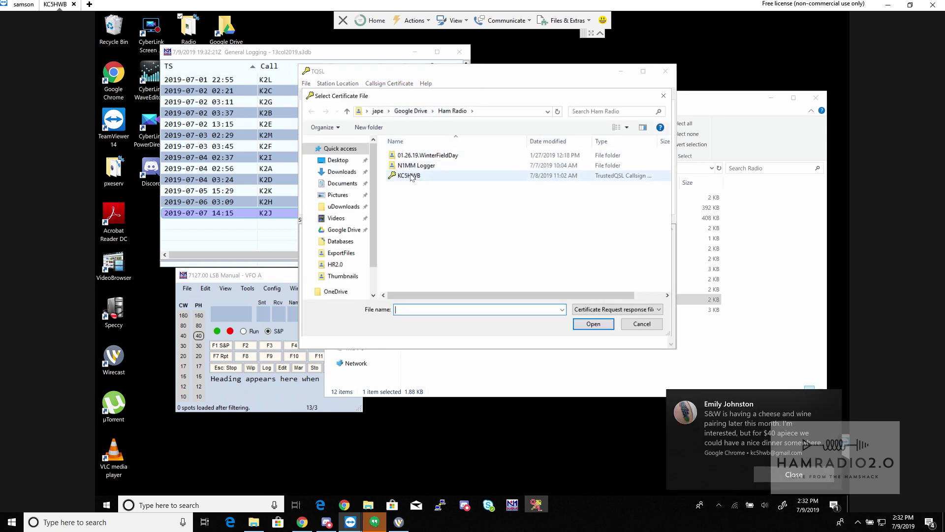
{"action": "left_click", "coordinate": [411, 176]}
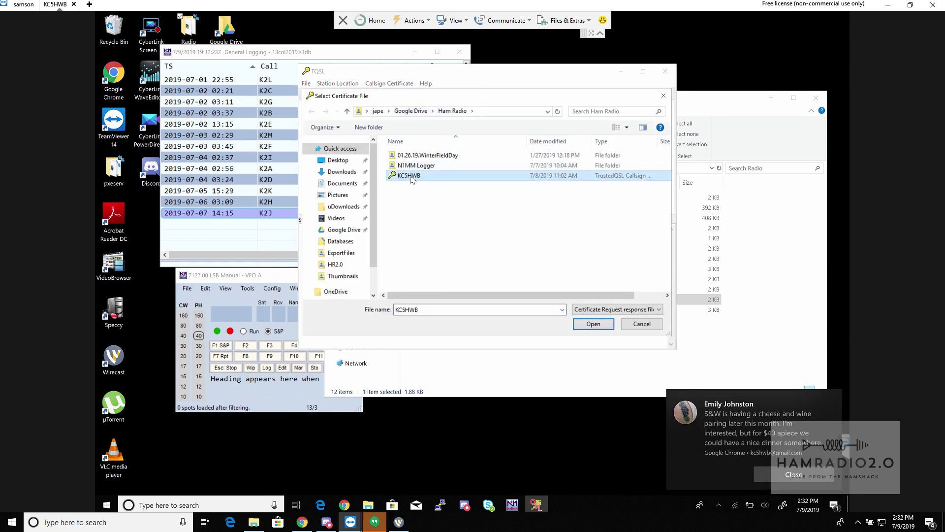
{"action": "left_click", "coordinate": [792, 474]}
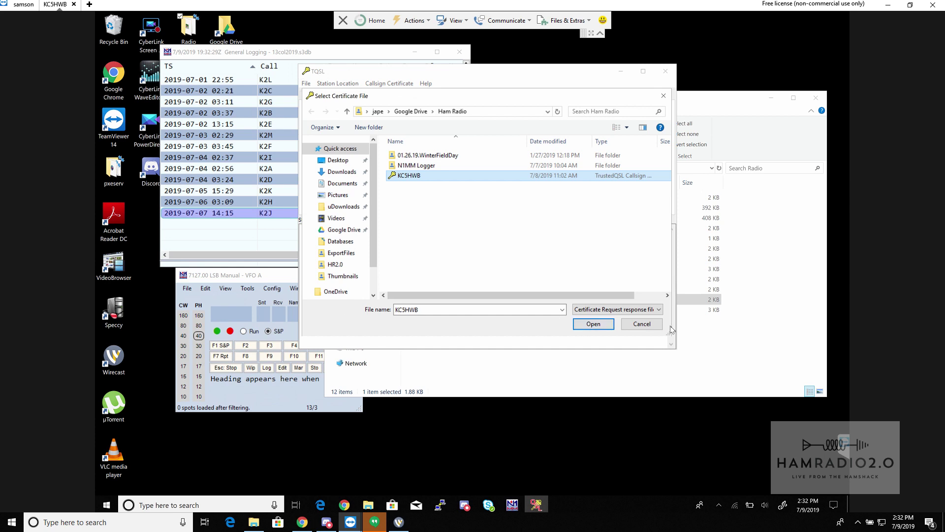
{"action": "left_click", "coordinate": [653, 324]}
{"action": "left_click", "coordinate": [357, 113]}
{"action": "left_click", "coordinate": [365, 95]}
{"action": "left_click", "coordinate": [351, 121]}
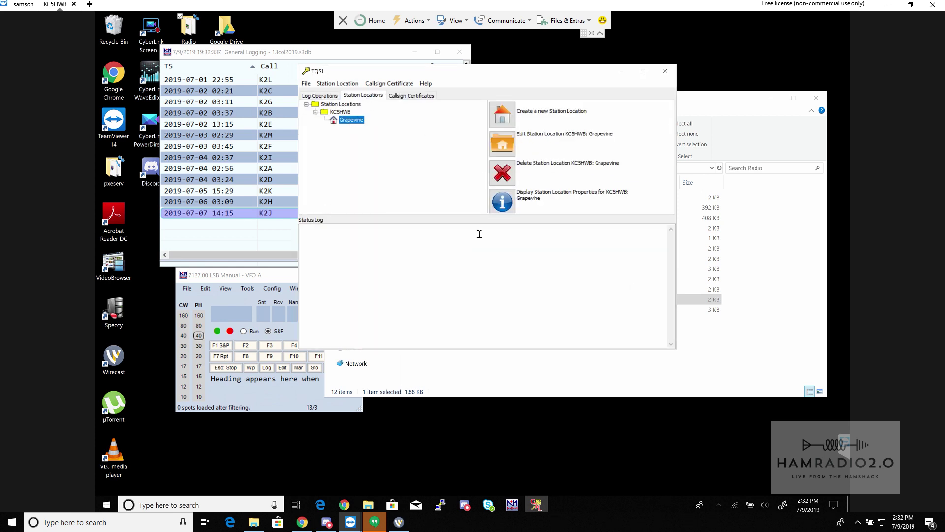
{"action": "left_click", "coordinate": [321, 95]}
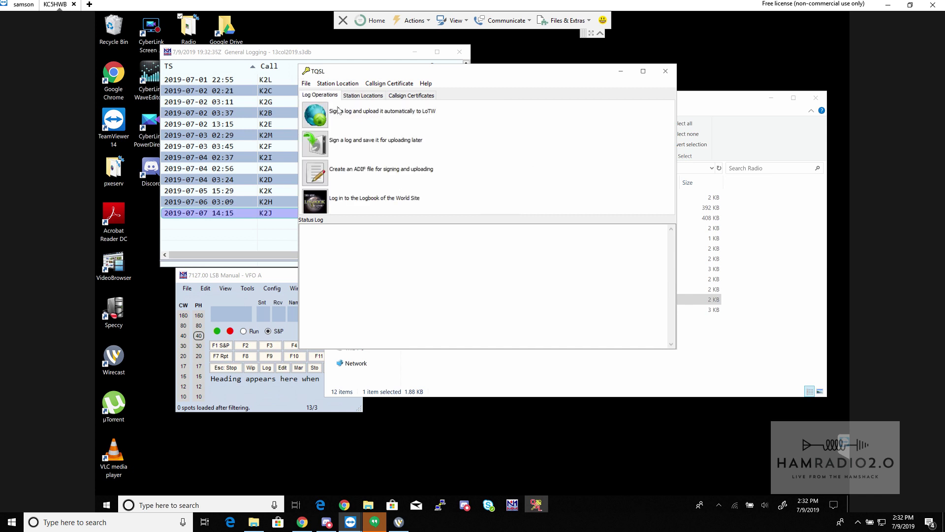
Sign 13col_2019.adi from ExportFiles for LoTW upload, confirming the Grapevine station location
{"action": "left_click", "coordinate": [320, 116]}
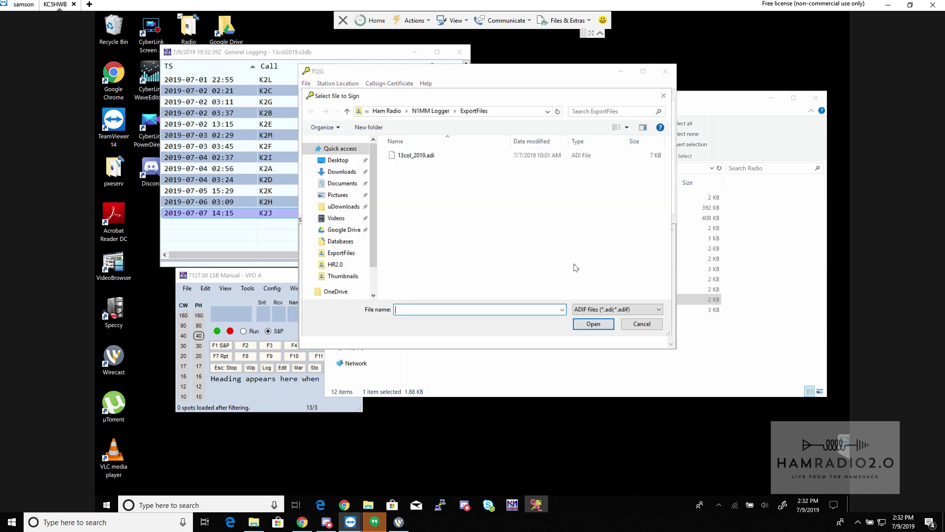
{"action": "left_click", "coordinate": [641, 323]}
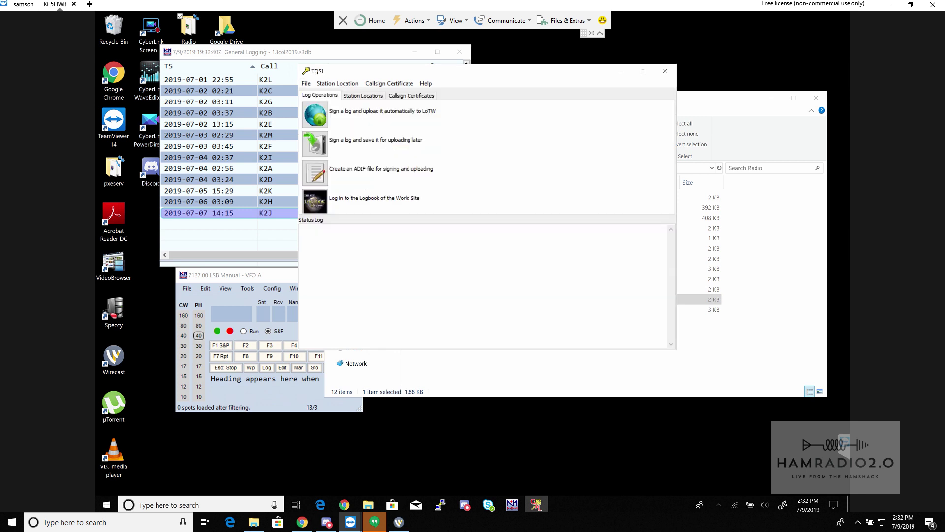
{"action": "left_click", "coordinate": [321, 114]}
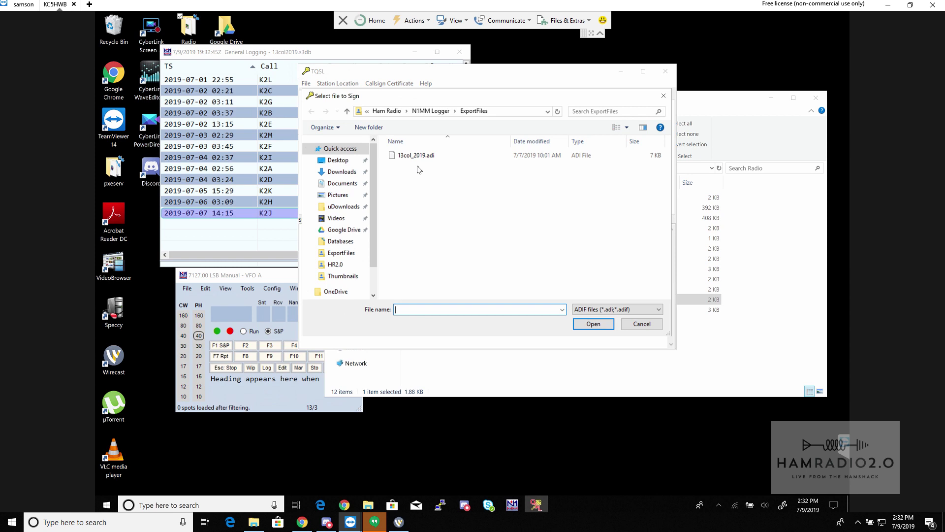
{"action": "left_click", "coordinate": [418, 159]}
{"action": "left_click", "coordinate": [575, 326]}
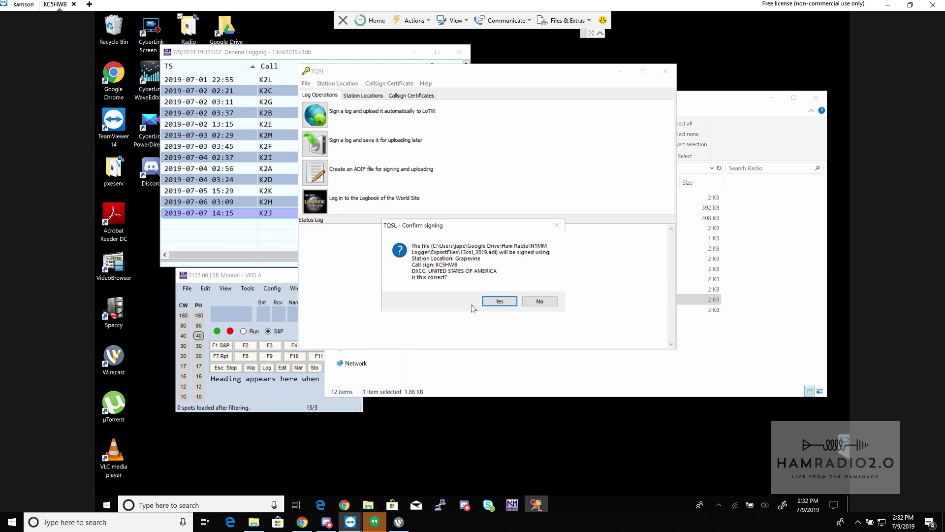
{"action": "left_click", "coordinate": [492, 302]}
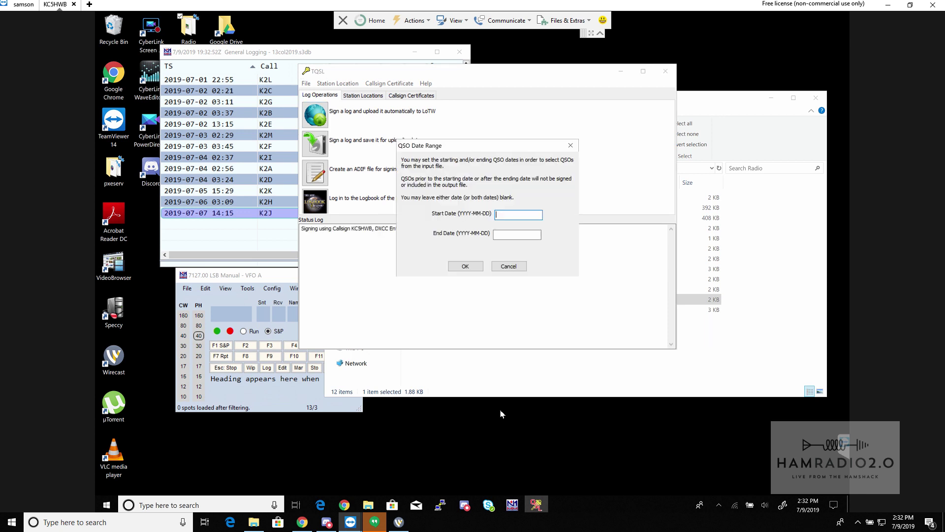
Move to the QSO end date field, then switch to the browser's LoTW account page
{"action": "left_click", "coordinate": [511, 234]}
{"action": "key", "text": "alt+Tab"}
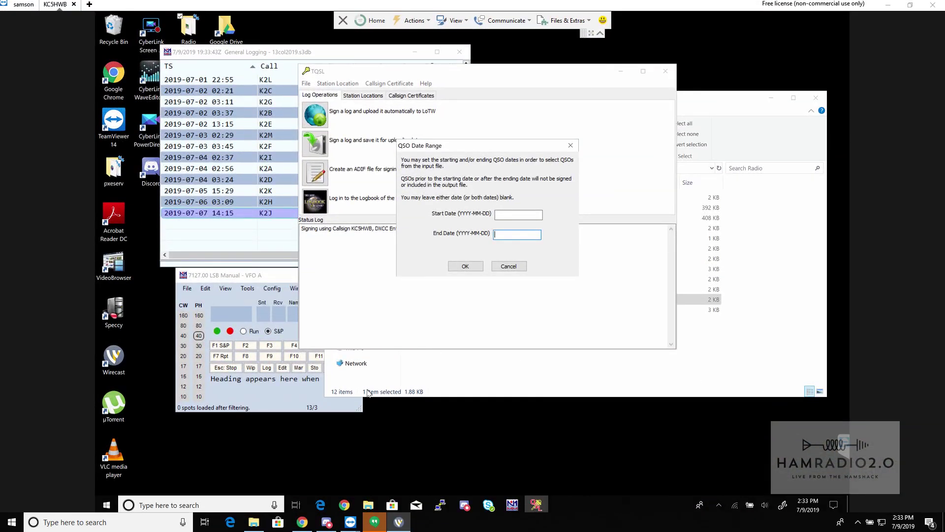
{"action": "left_click", "coordinate": [303, 523]}
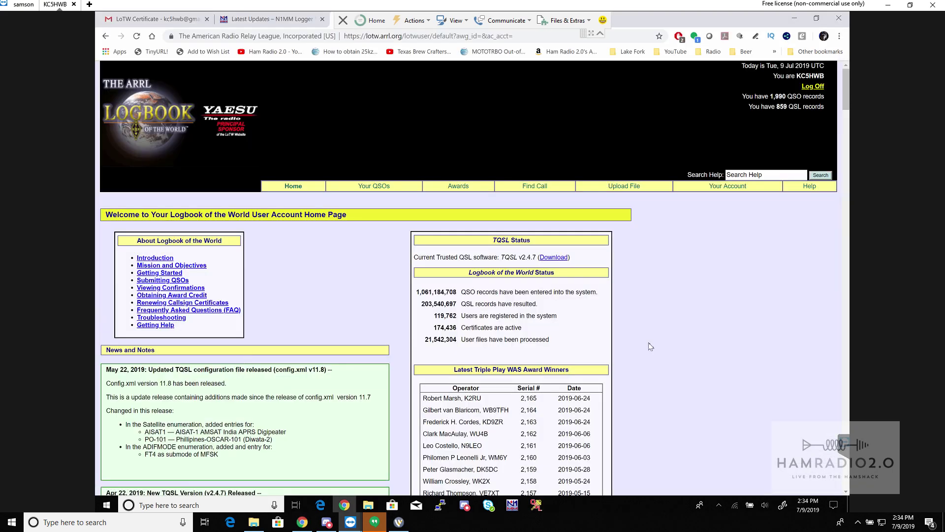
{"action": "scroll", "coordinate": [650, 346], "scroll_direction": "down", "scroll_amount": 2}
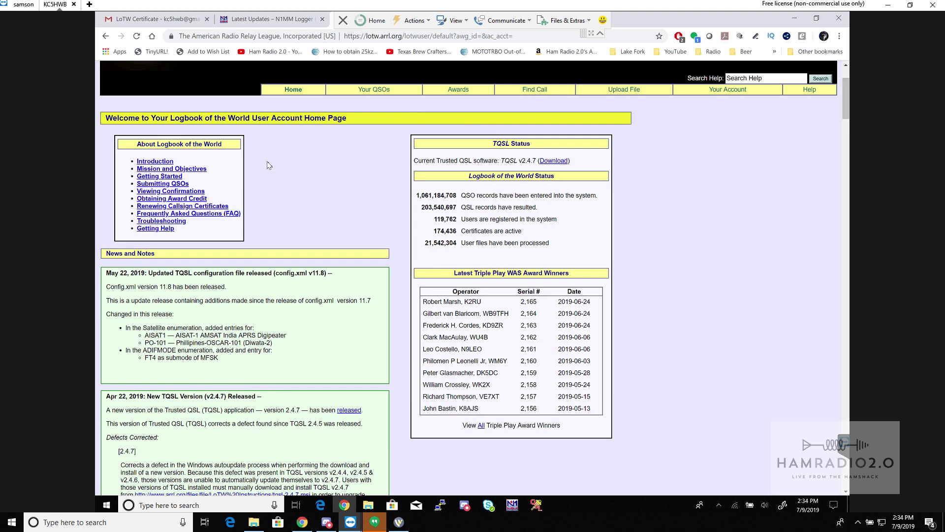
{"action": "scroll", "coordinate": [315, 210], "scroll_direction": "up", "scroll_amount": 1}
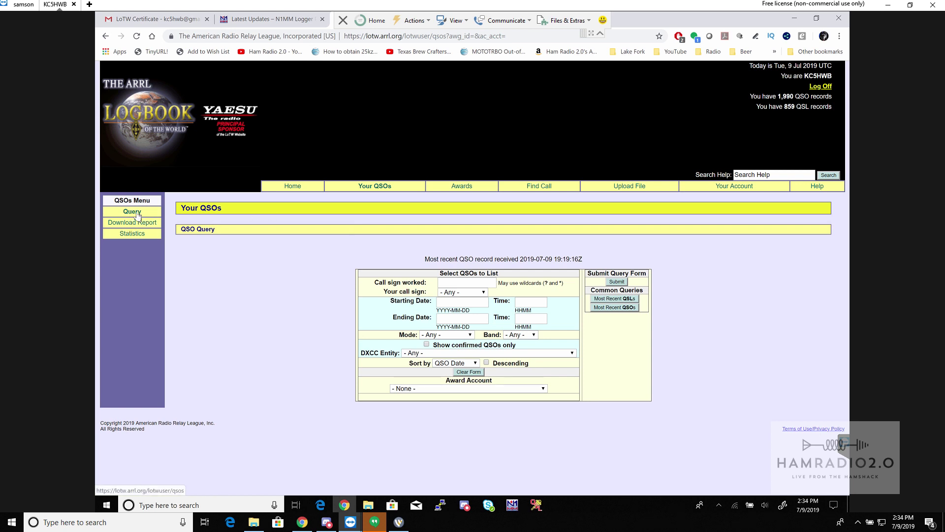
{"action": "left_click", "coordinate": [613, 307]}
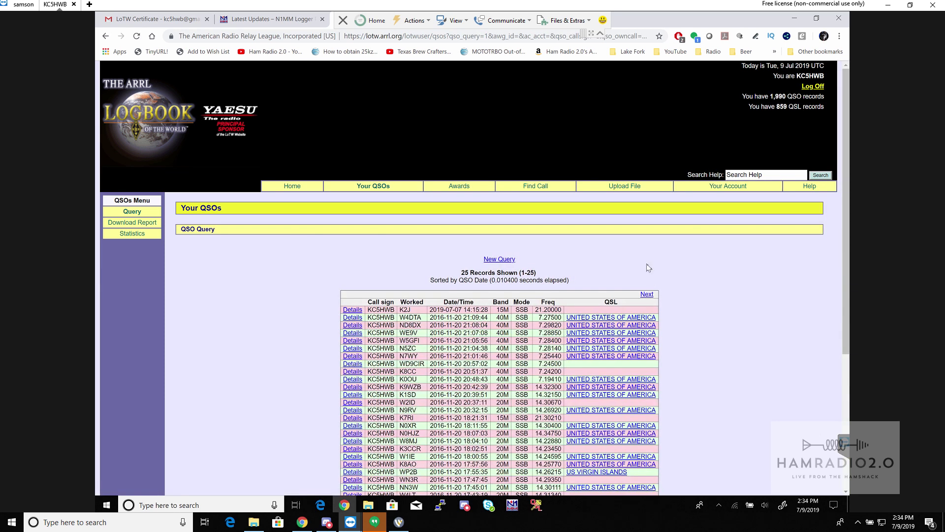
{"action": "left_click", "coordinate": [353, 309]}
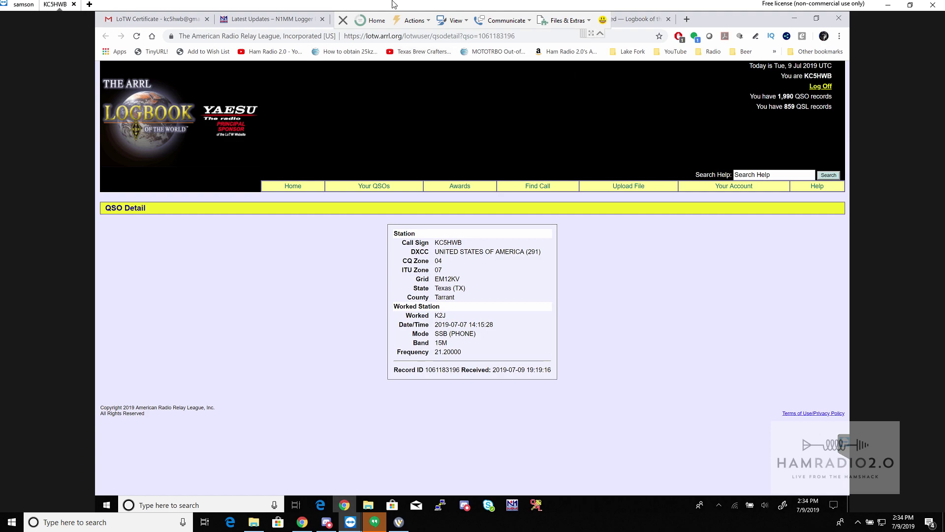
{"action": "left_click", "coordinate": [399, 522]}
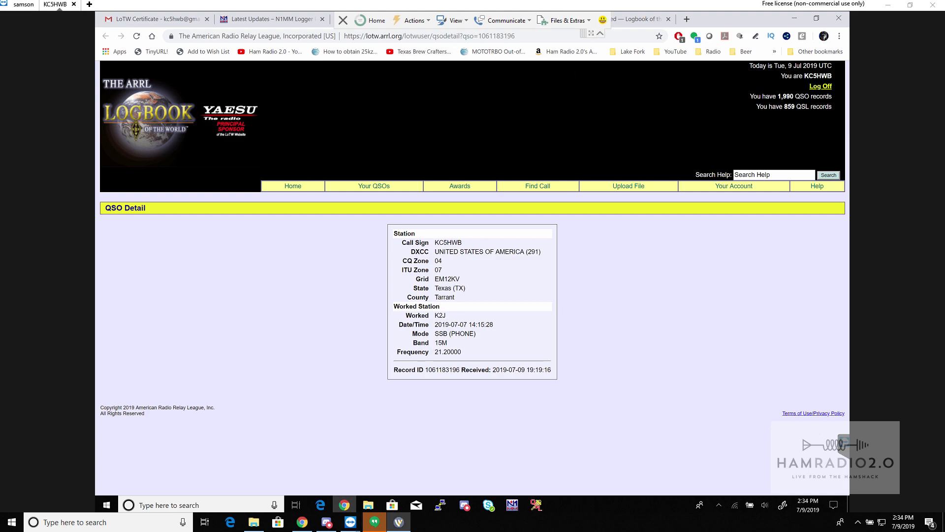